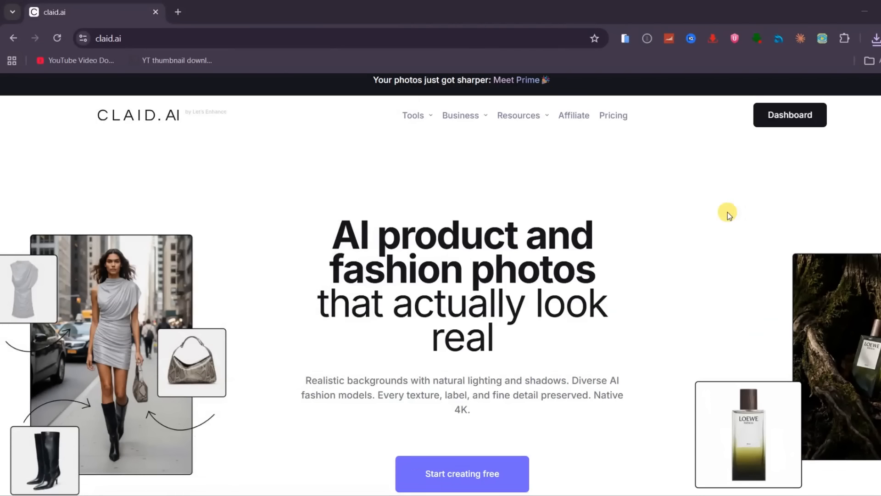
- Examine the Claid AI Studio tool cards on the homepage, from AI Photoshoot through Fix light & colors
scroll(717, 220, down, 5)
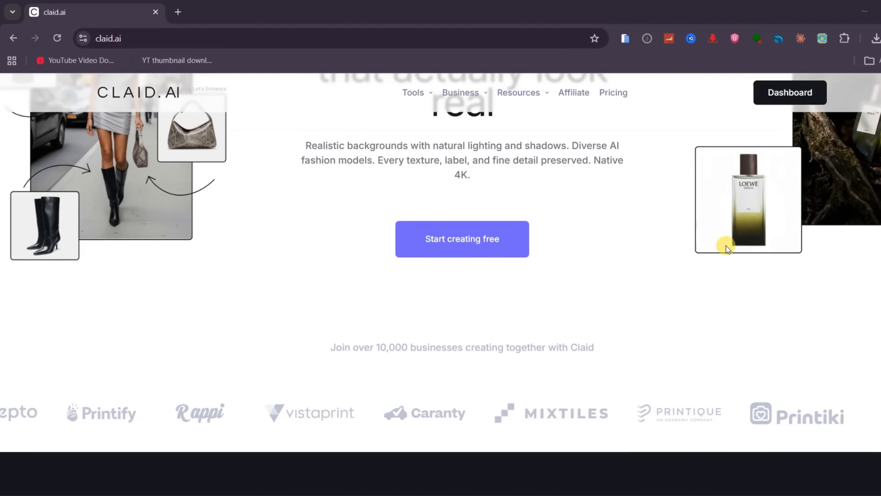
scroll(724, 245, down, 8)
scroll(677, 245, down, 7)
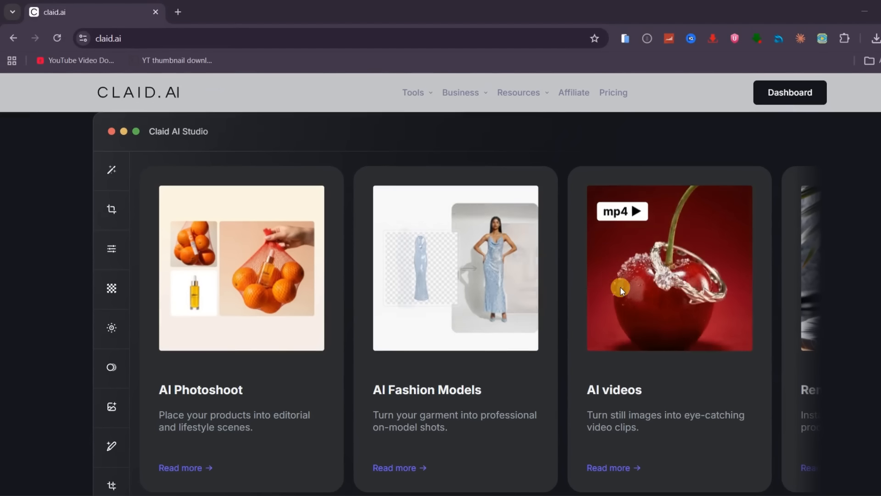
scroll(618, 284, down, 1)
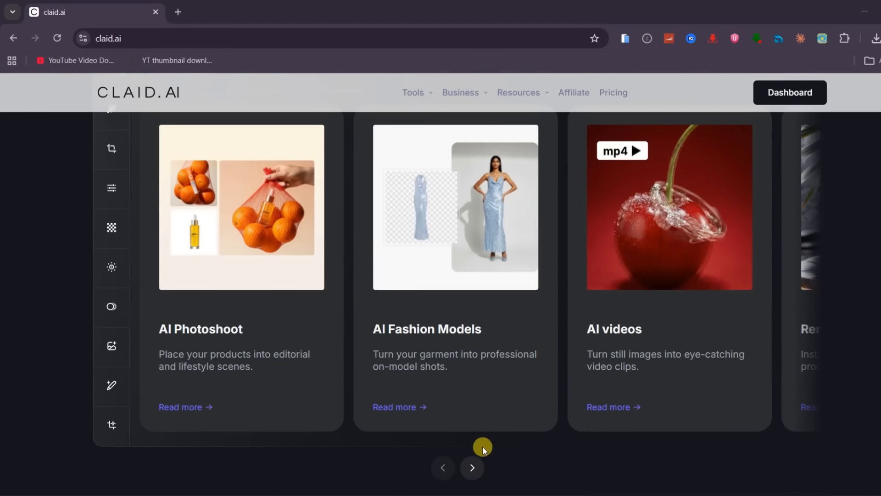
click(473, 468)
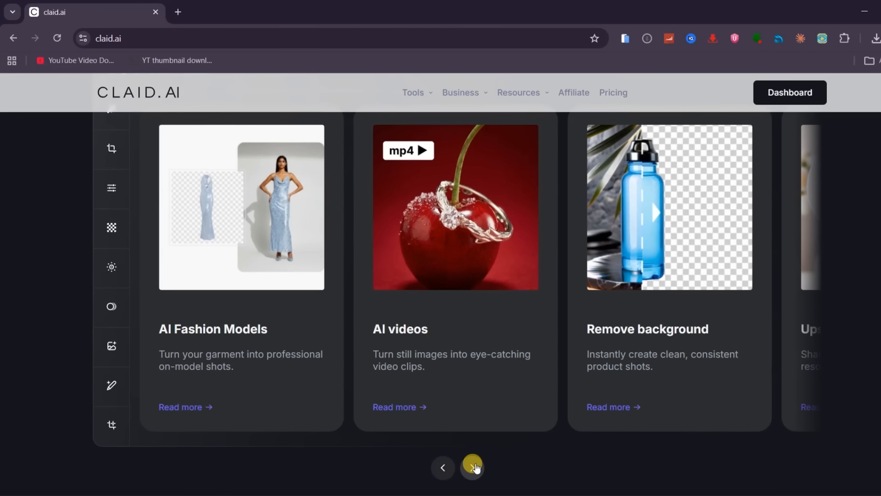
click(474, 466)
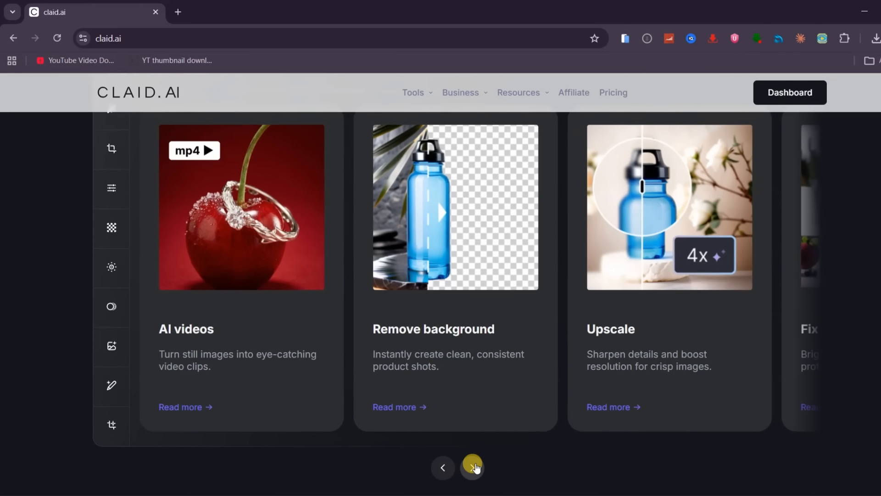
click(474, 467)
click(474, 467)
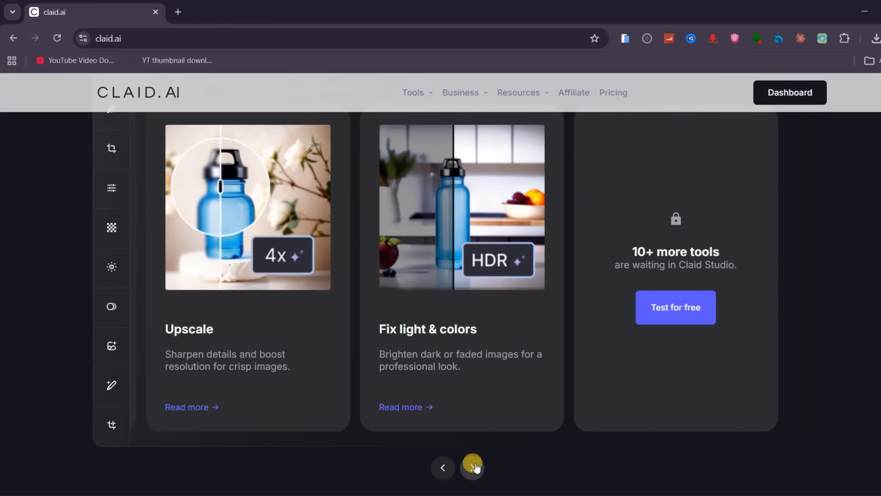
- Look through the rest of the homepage, including the product photography features, customer testimonials and API sections
scroll(850, 281, down, 10)
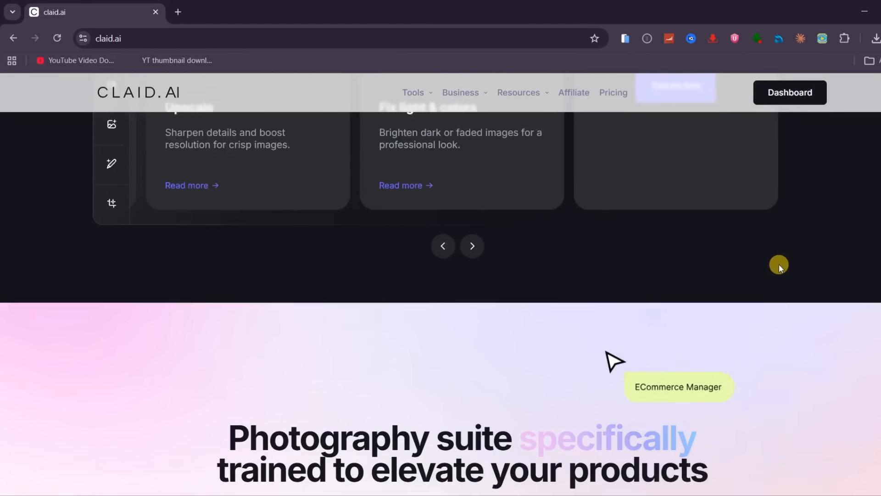
scroll(675, 316, down, 6)
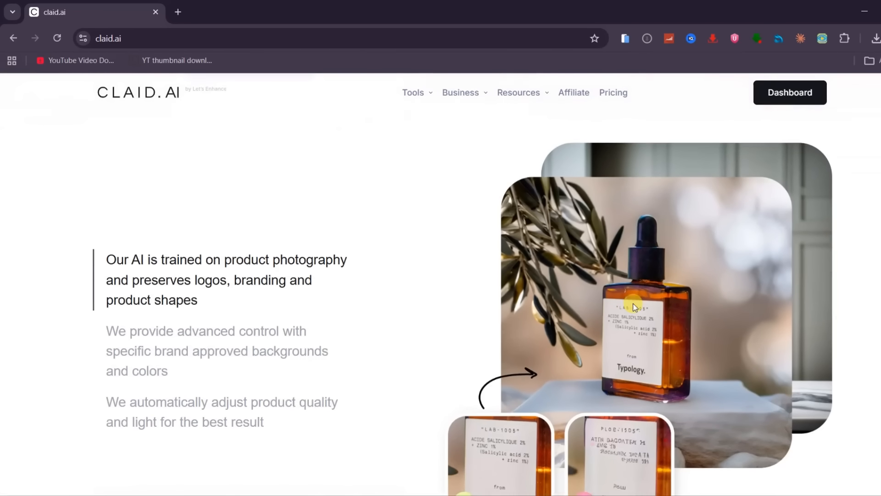
scroll(513, 258, down, 12)
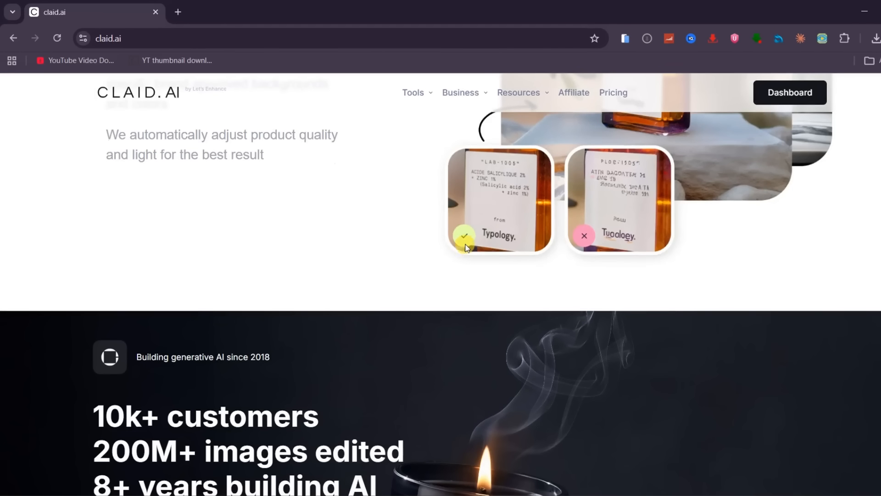
scroll(616, 264, down, 11)
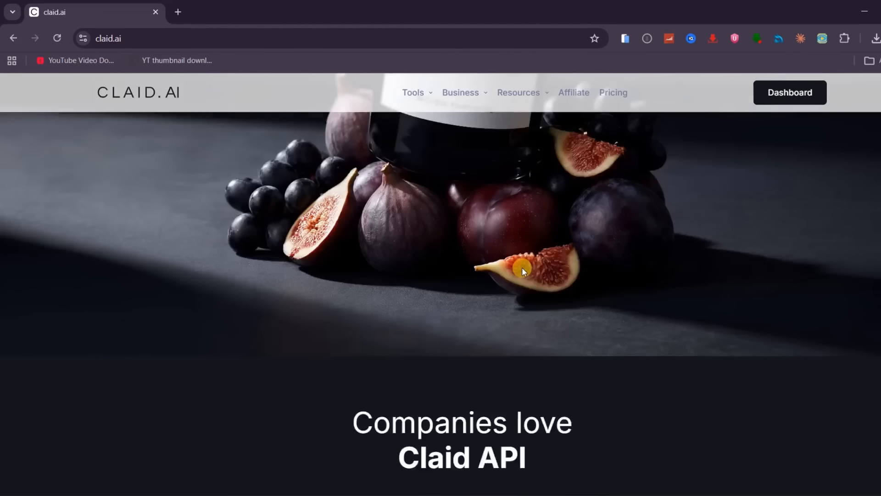
scroll(506, 265, down, 12)
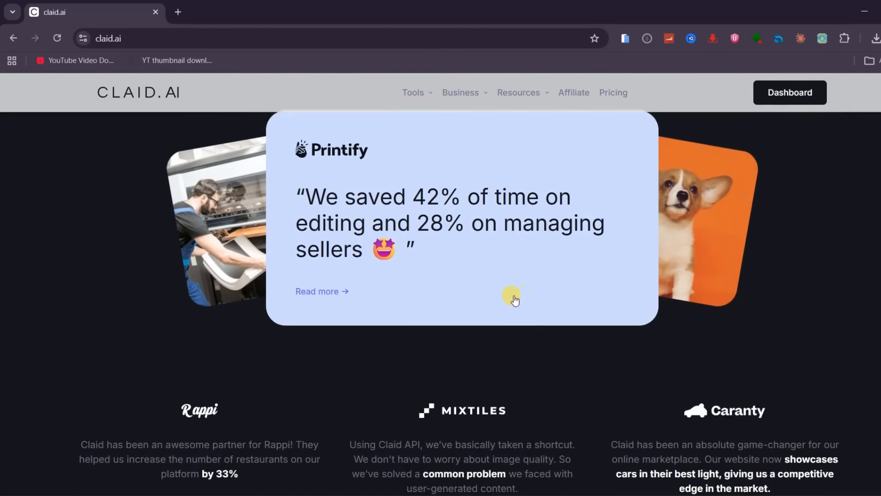
scroll(508, 300, down, 5)
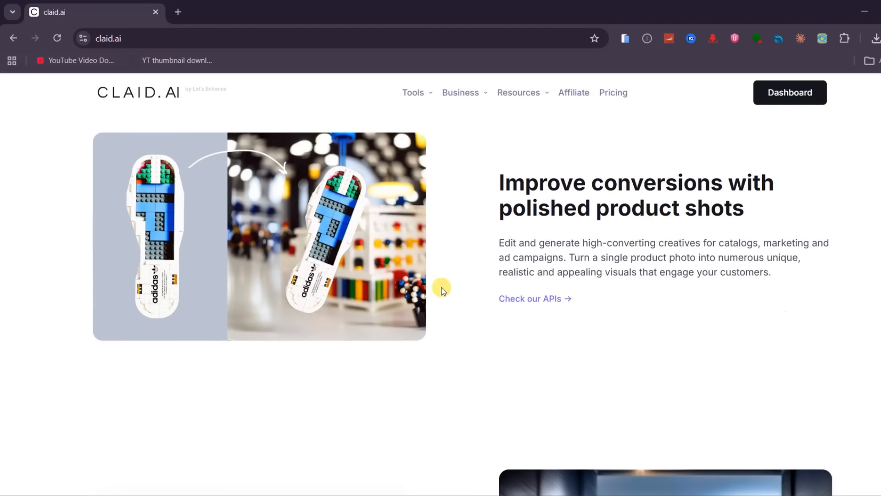
scroll(659, 268, down, 10)
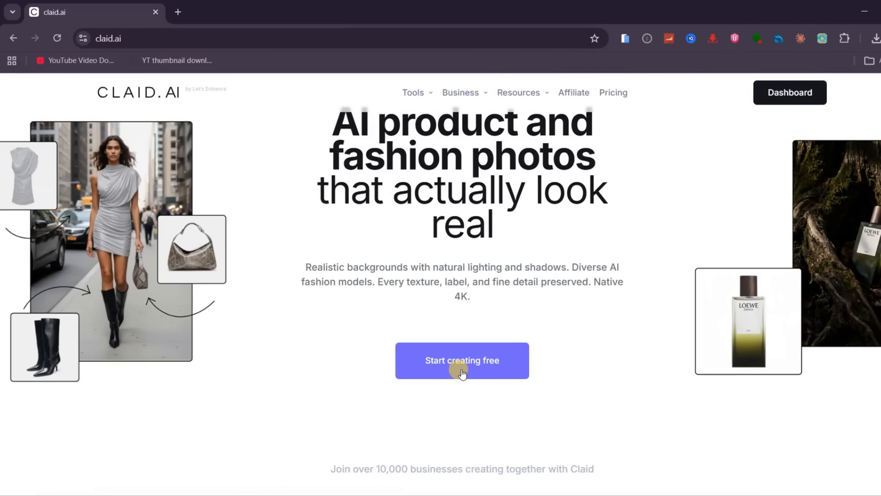
- Start creating for free in the studio and upload the SkinCeuticals C E Ferulic dropper bottle photo
click(462, 372)
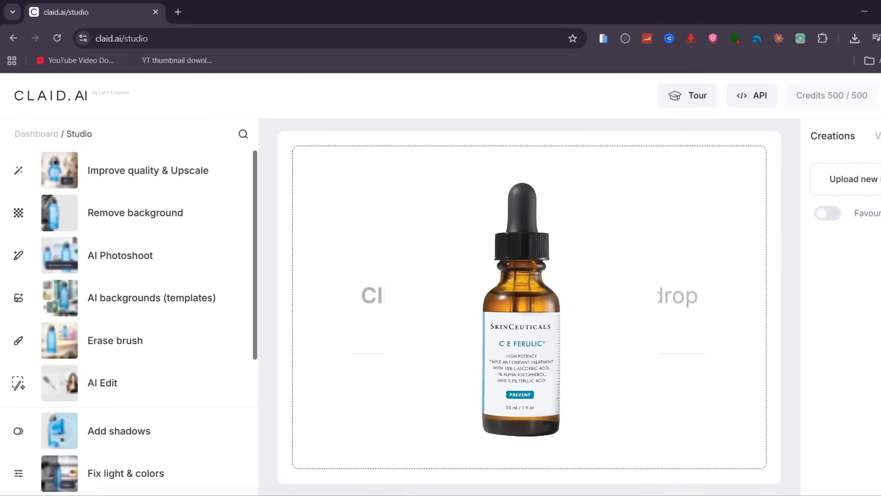
drag(464, 293, 533, 220)
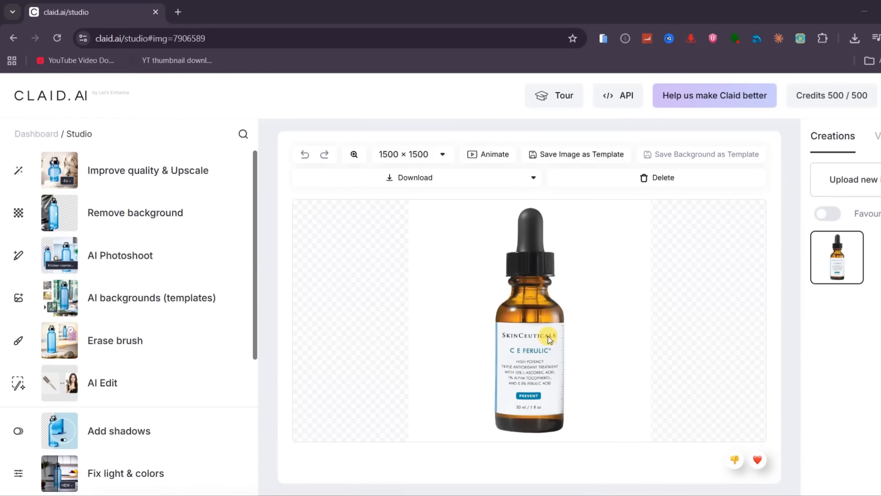
- Remove the bottle photo's background in General mode, with a transparent background, clipping on and no paddings
click(128, 211)
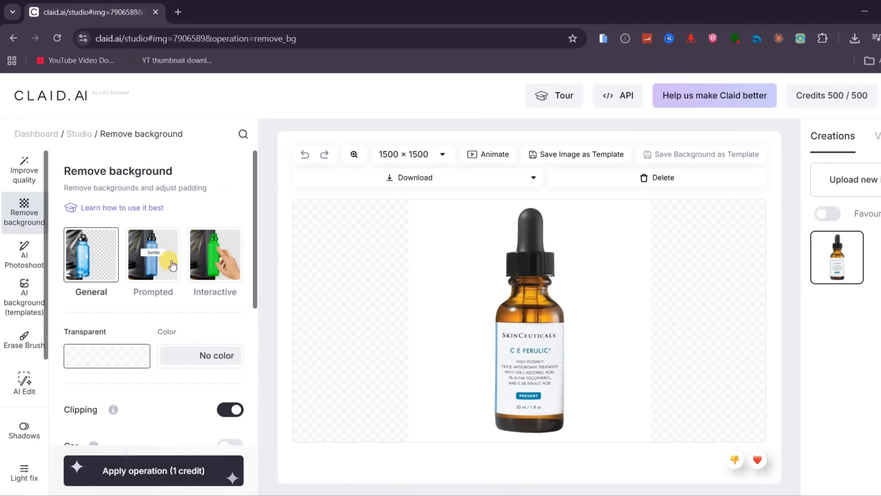
scroll(158, 279, down, 5)
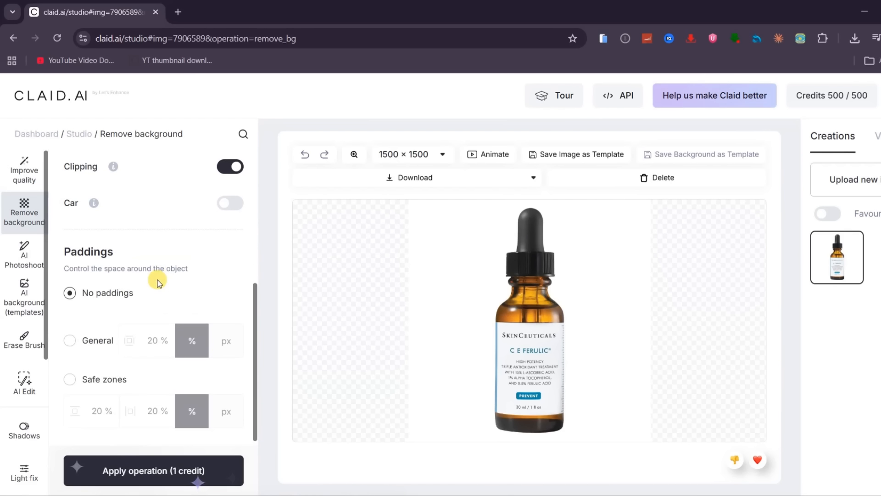
scroll(192, 357, down, 1)
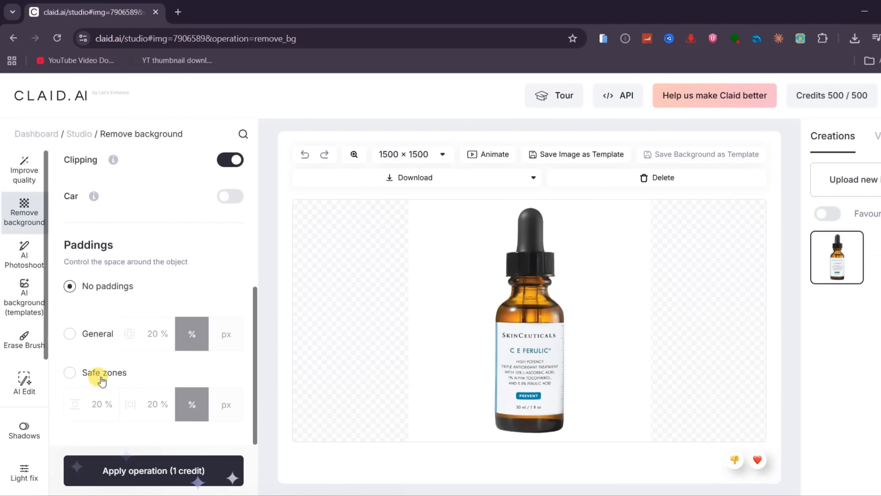
click(149, 473)
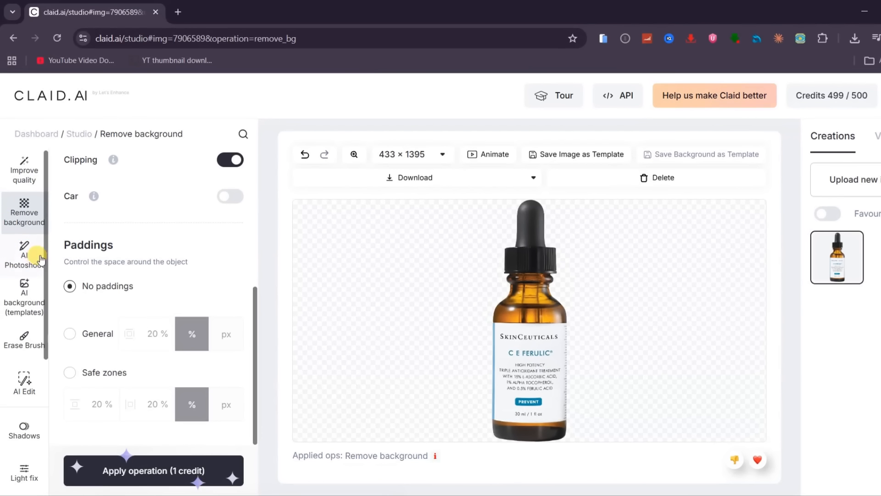
- Open AI Photoshoot for the bottle cutout and set the generation mode to Creative, keeping the 1:1 aspect ratio
click(24, 257)
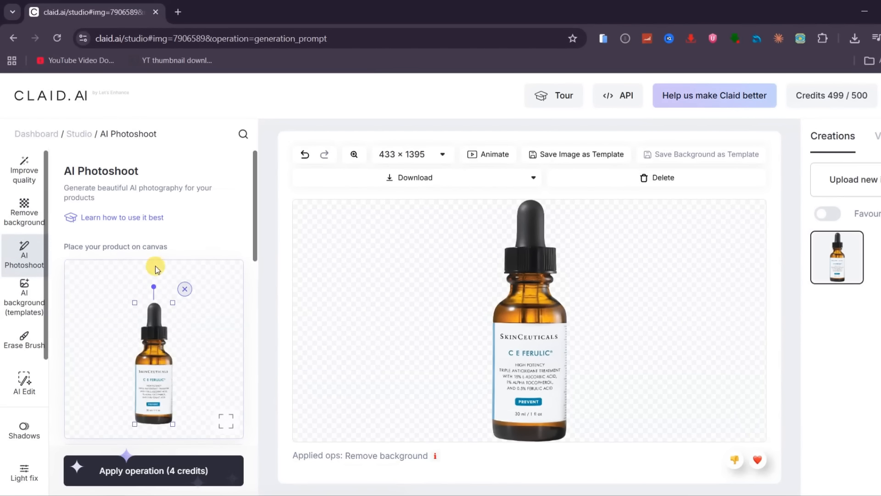
scroll(155, 271, down, 5)
scroll(155, 271, down, 1)
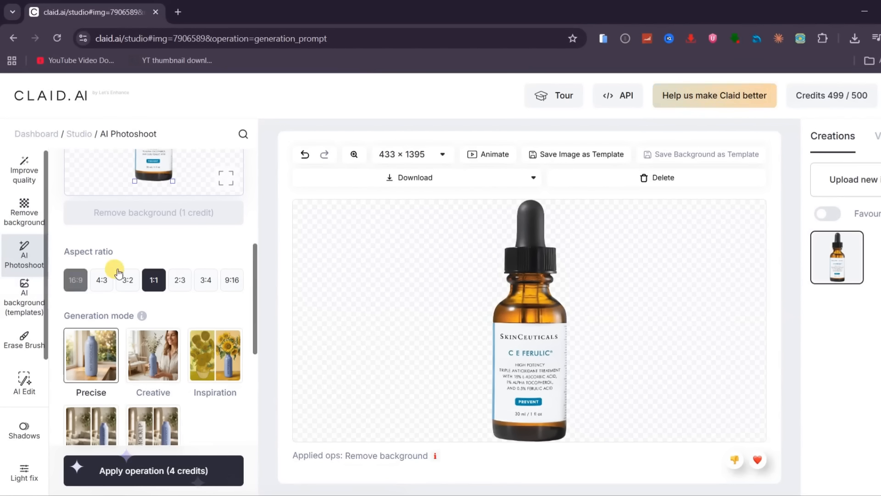
scroll(188, 257, down, 3)
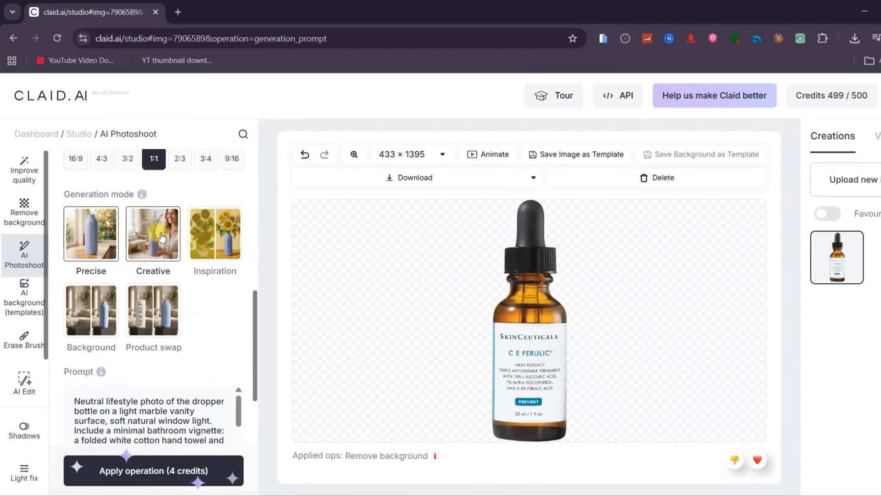
click(179, 252)
scroll(197, 277, down, 3)
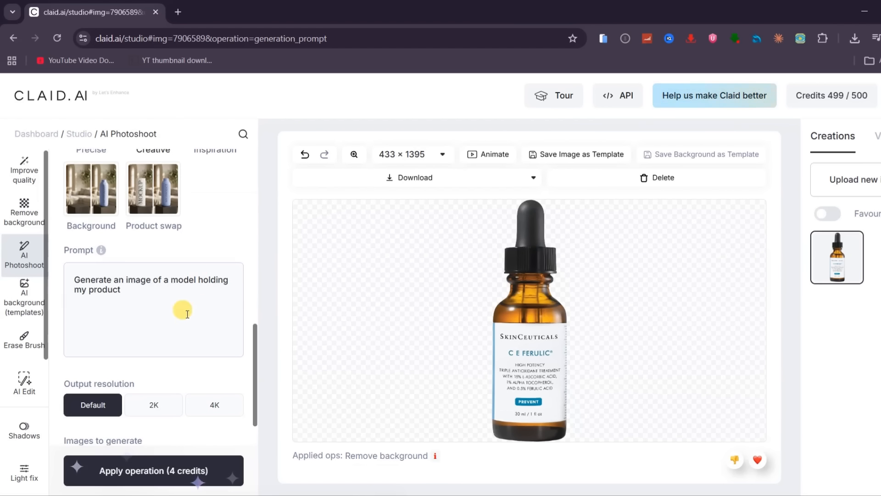
- Replace the prompt with the dark blue-grey gradient scene of the amber dropper bottle leaning against a dark wall, and generate the photoshoot
drag(142, 299, 65, 277)
key(ctrl+v)
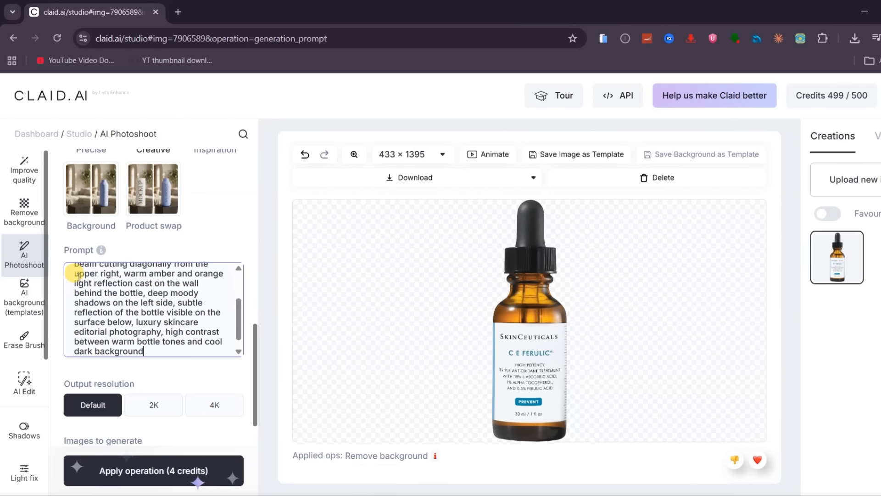
scroll(169, 305, up, 5)
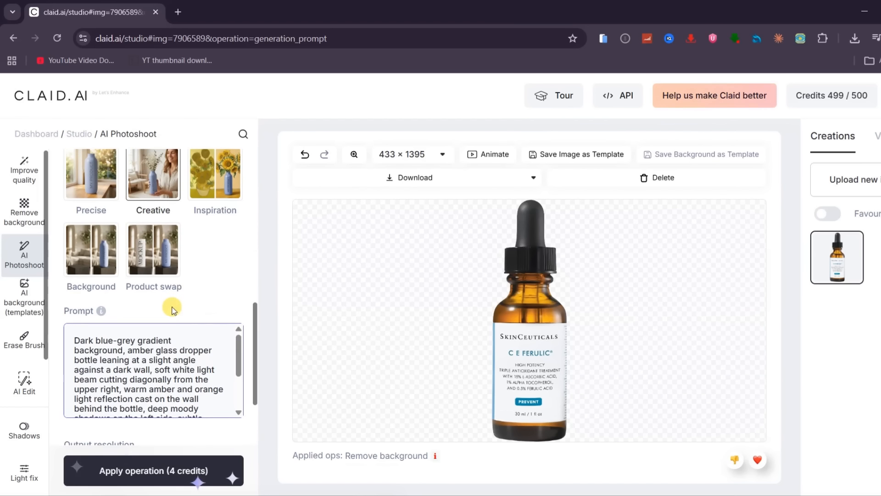
scroll(172, 366, down, 3)
scroll(173, 361, up, 3)
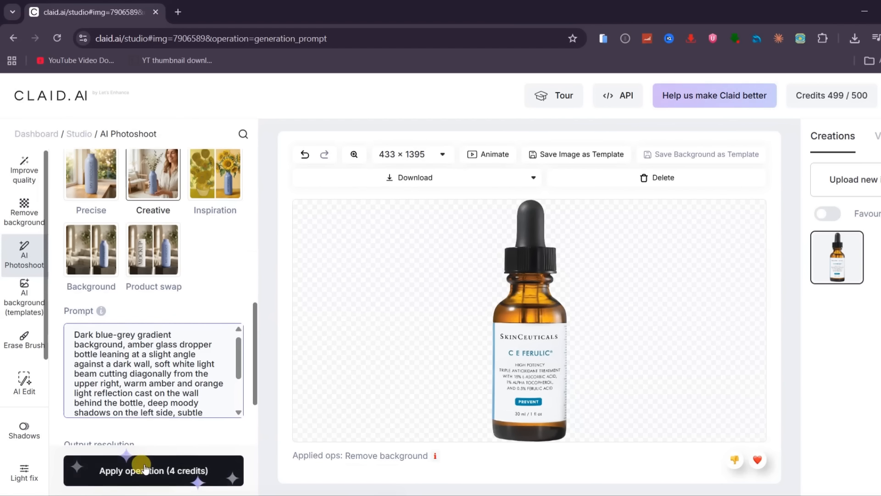
click(94, 469)
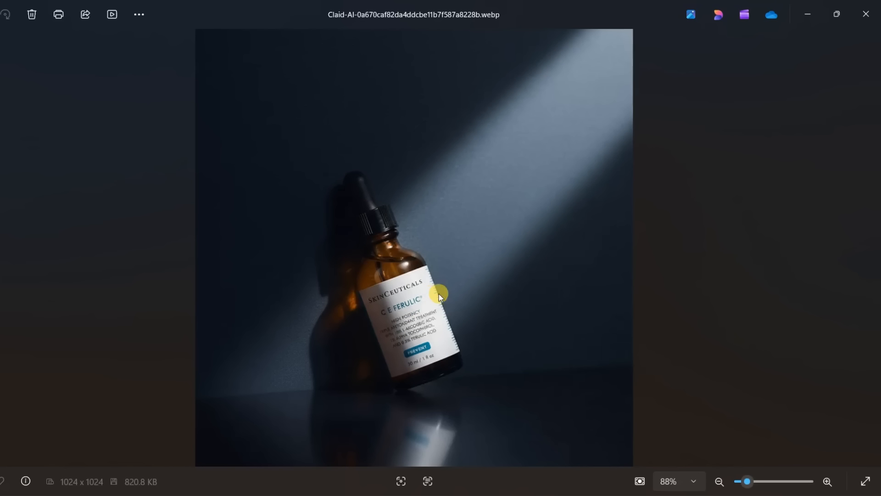
- Inspect the generated dark-background bottle image up close in the photo viewer, checking the label, lighting and reflection
scroll(440, 296, up, 2)
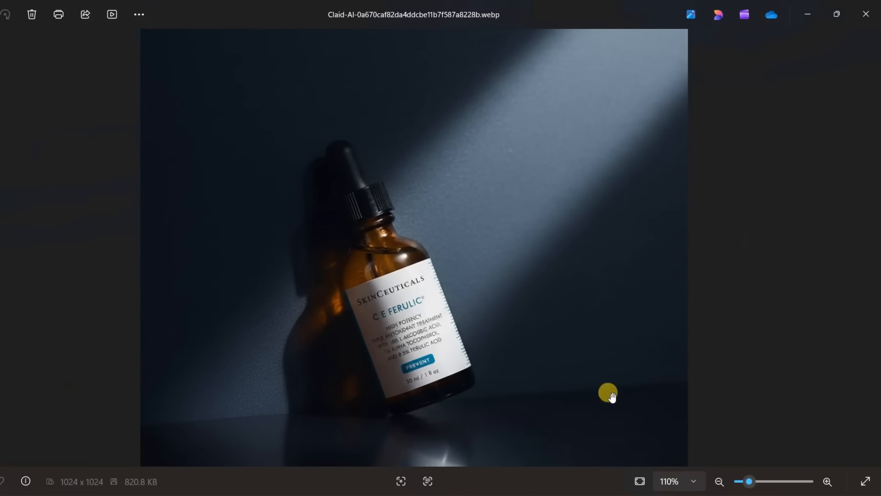
scroll(500, 228, down, 2)
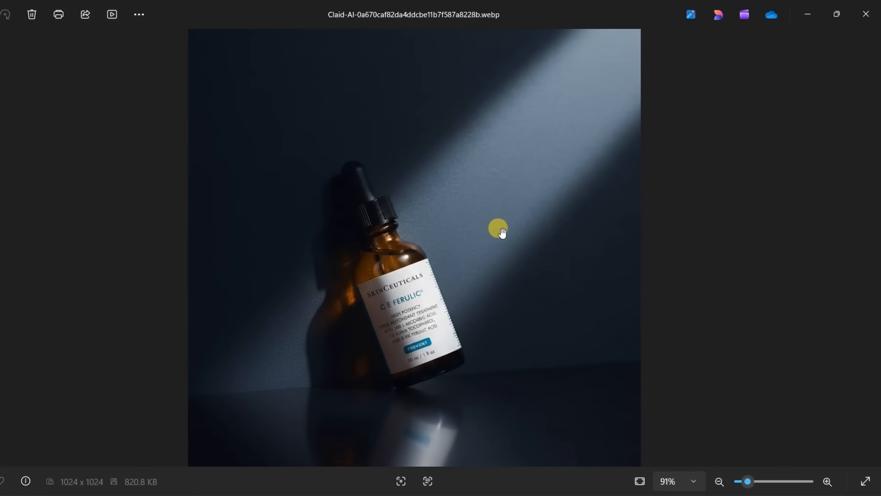
scroll(580, 160, up, 1)
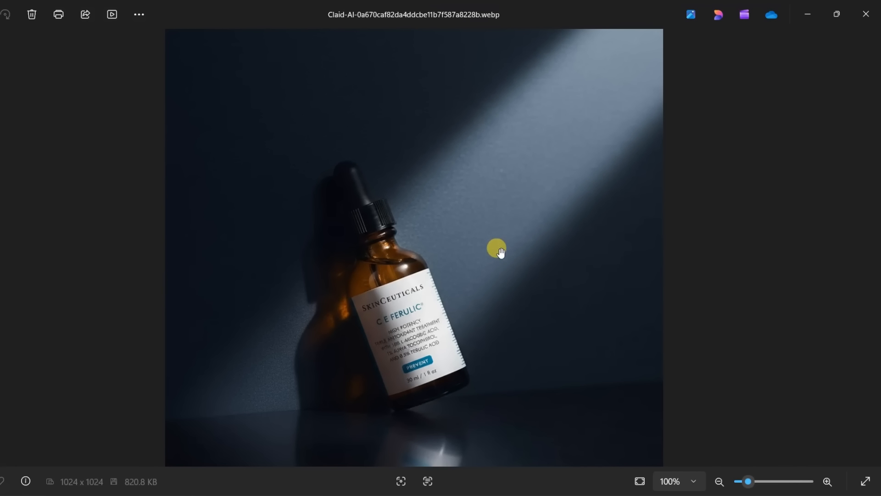
scroll(566, 147, down, 2)
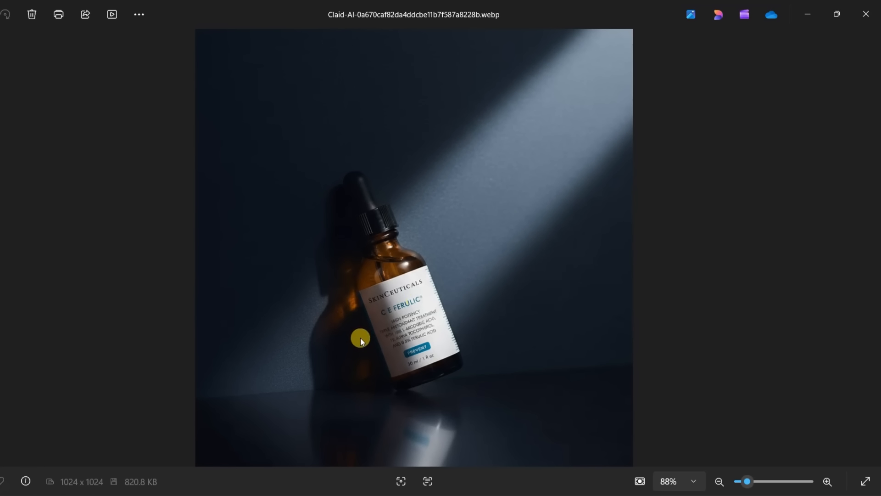
scroll(500, 315, up, 2)
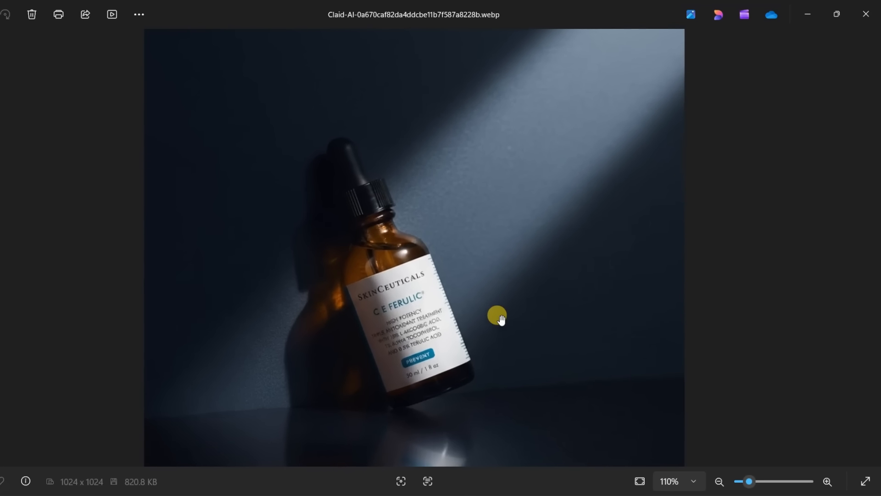
- Select the bottle photoshoot with oranges, rose hips and blue sky, and upscale it 4x with the Prime enhancer
click(834, 284)
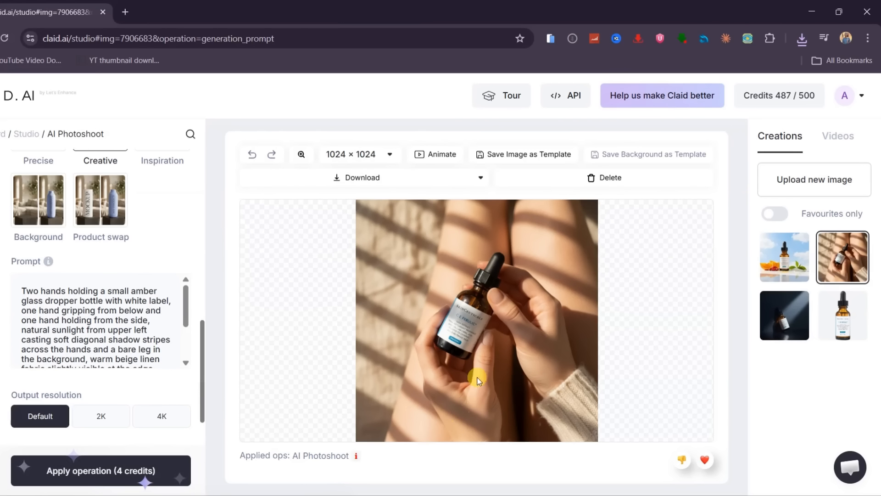
click(780, 278)
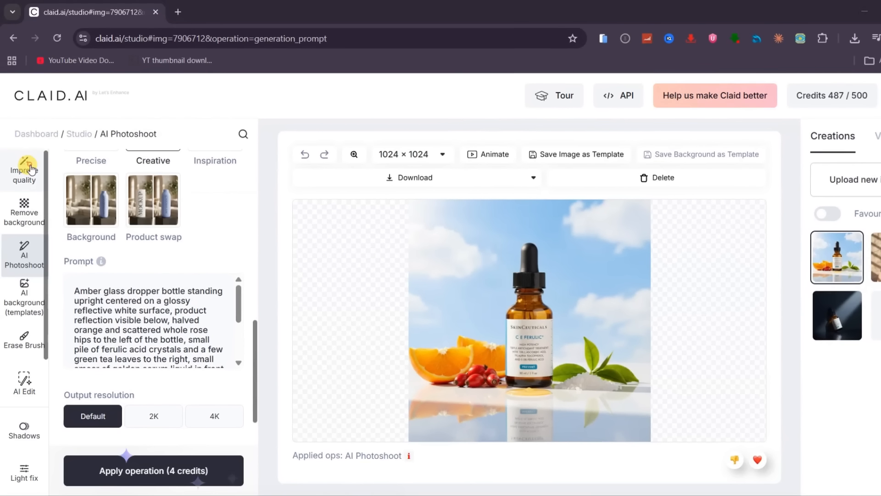
click(28, 171)
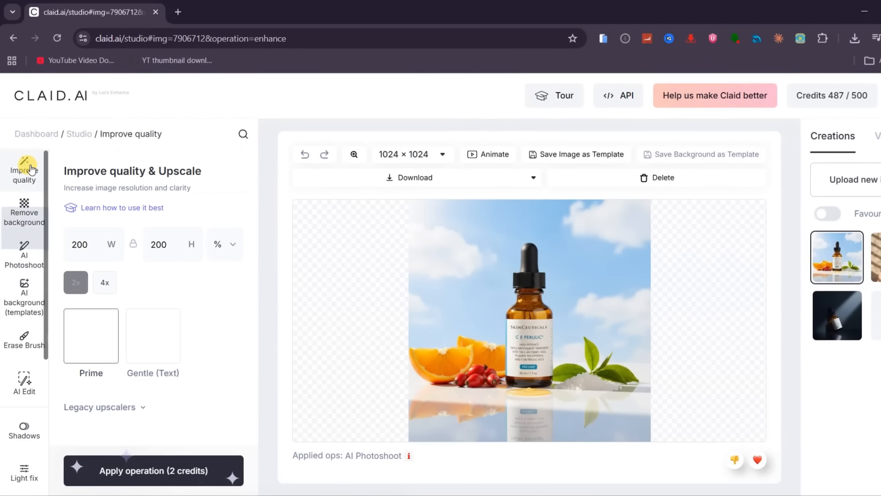
click(105, 282)
click(140, 470)
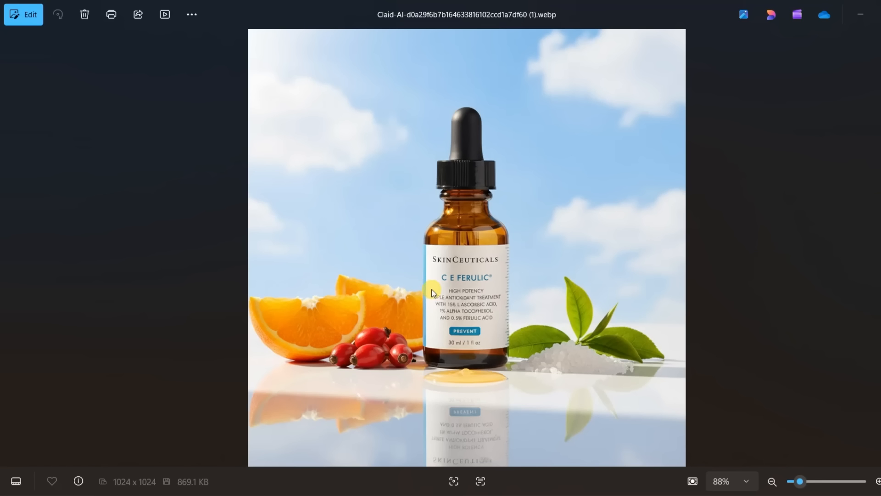
- Inspect the orange-and-sky bottle image up close in the photo viewer, checking the label text, surrounding ingredients and reflections
scroll(483, 328, up, 1)
scroll(386, 367, up, 2)
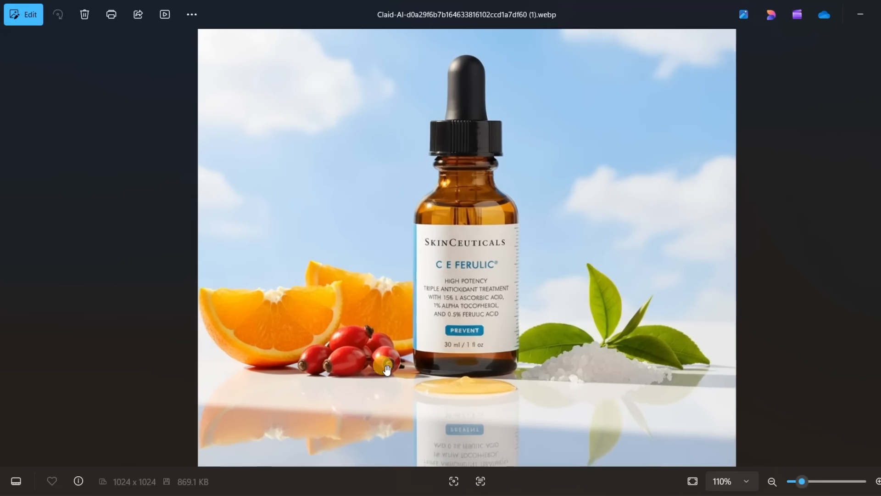
scroll(664, 383, up, 1)
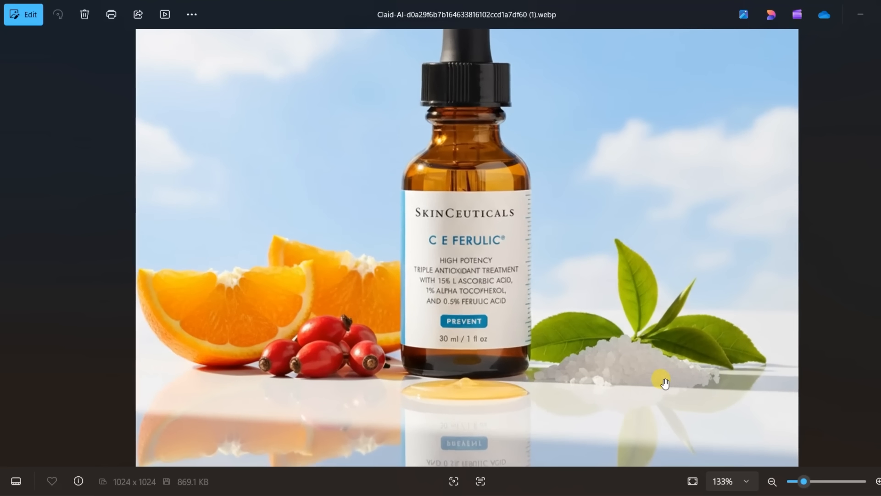
scroll(524, 380, up, 2)
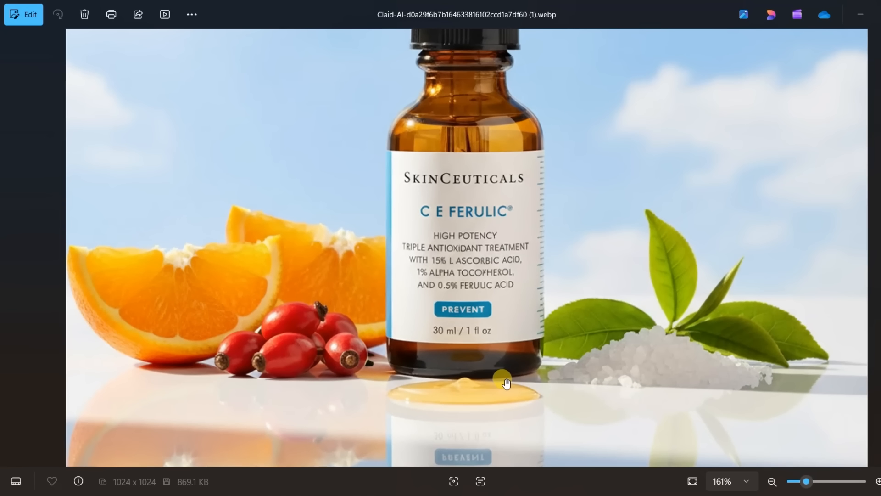
scroll(506, 386, up, 1)
scroll(316, 385, up, 1)
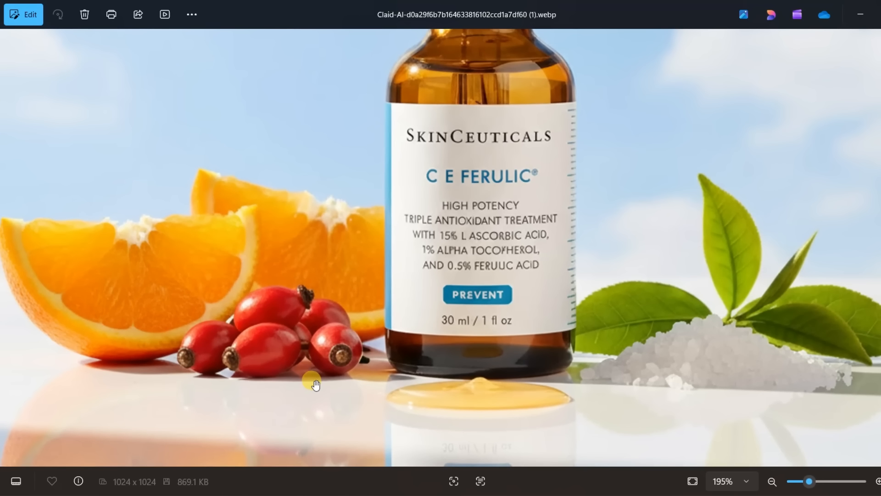
drag(542, 255, 553, 346)
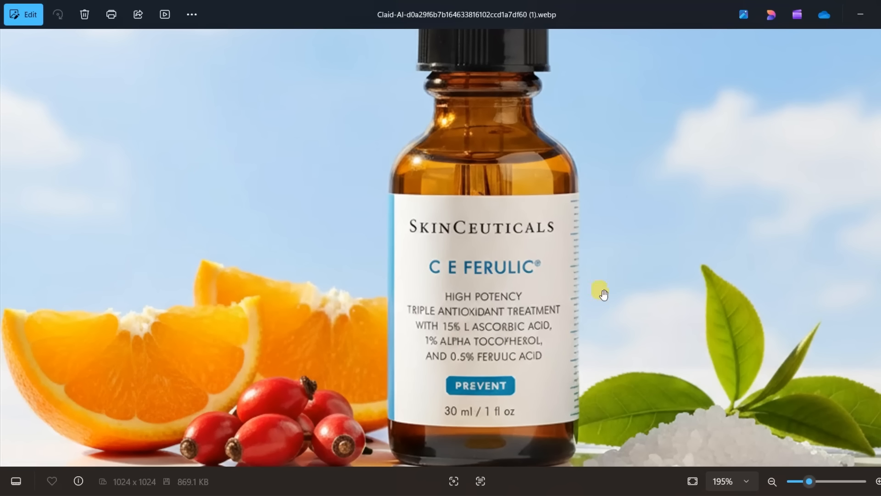
scroll(551, 314, down, 1)
drag(503, 262, 515, 205)
scroll(515, 205, down, 1)
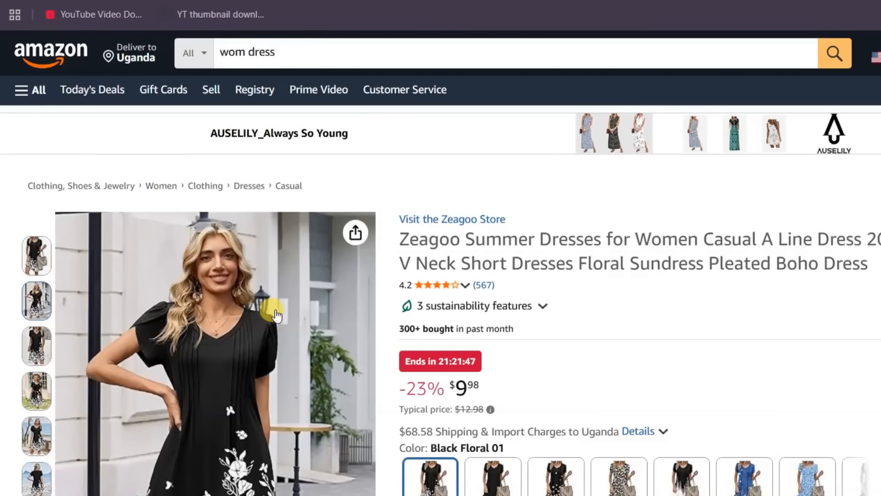
- Look through the model photos on the Amazon dress listing and the popular free themes in the Shopify online store
click(39, 480)
click(44, 484)
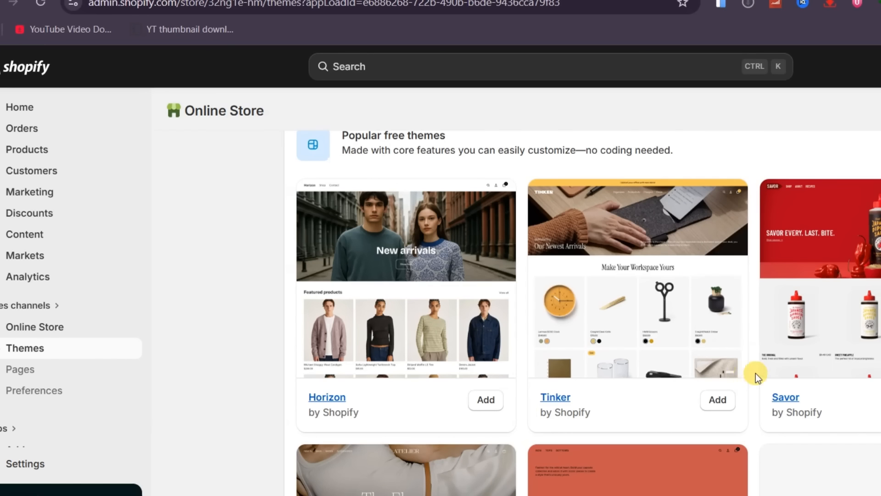
scroll(755, 373, down, 4)
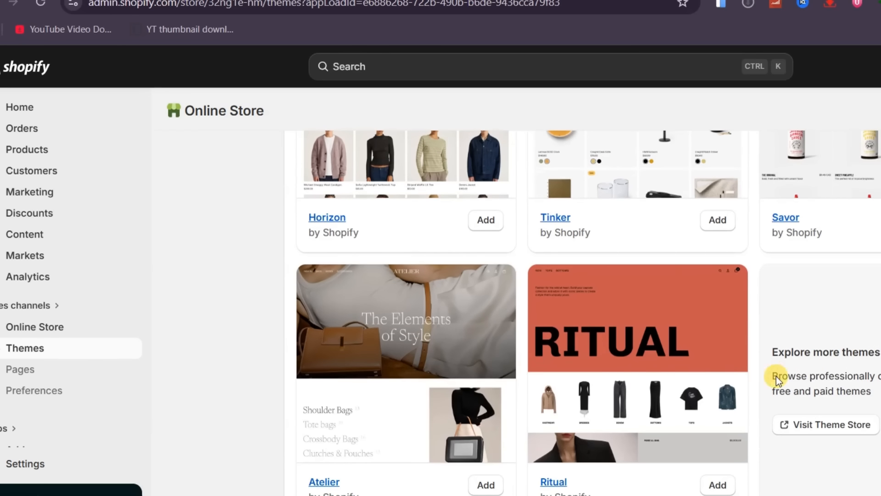
scroll(502, 381, up, 4)
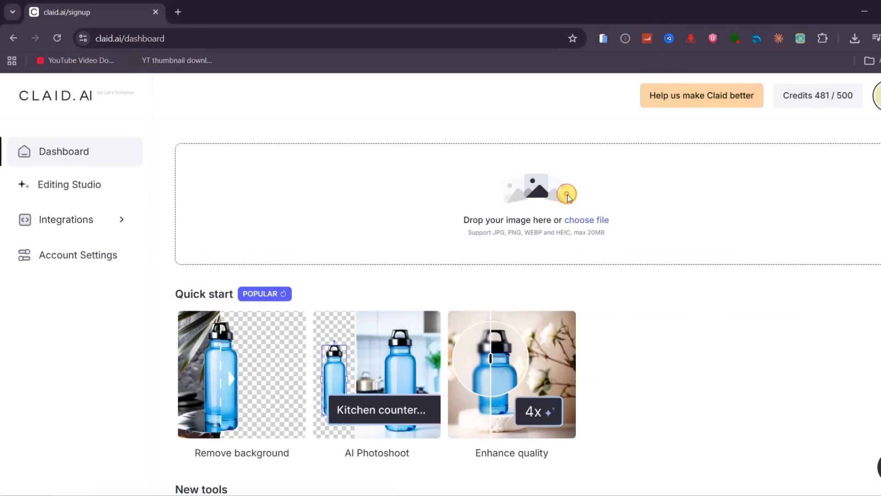
- Upload the cherry-print dress photo to Claid and remove its background, with clipping on and no paddings
click(568, 196)
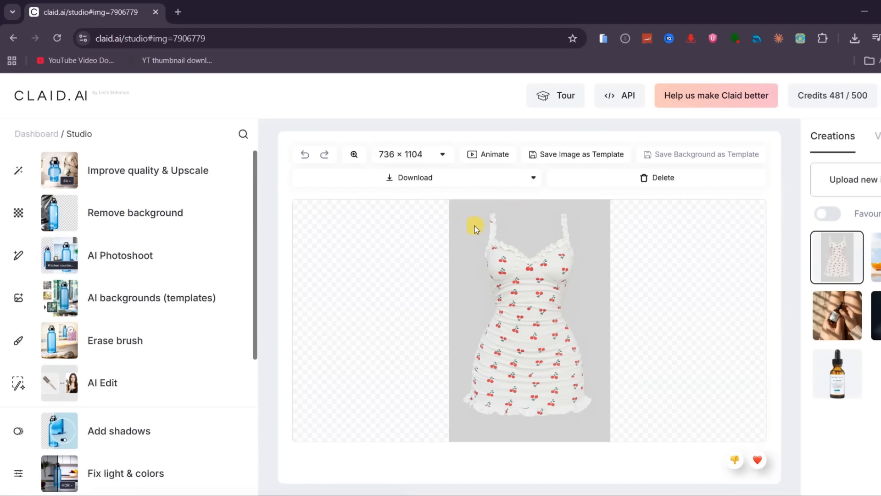
click(153, 213)
scroll(154, 214, down, 5)
click(120, 469)
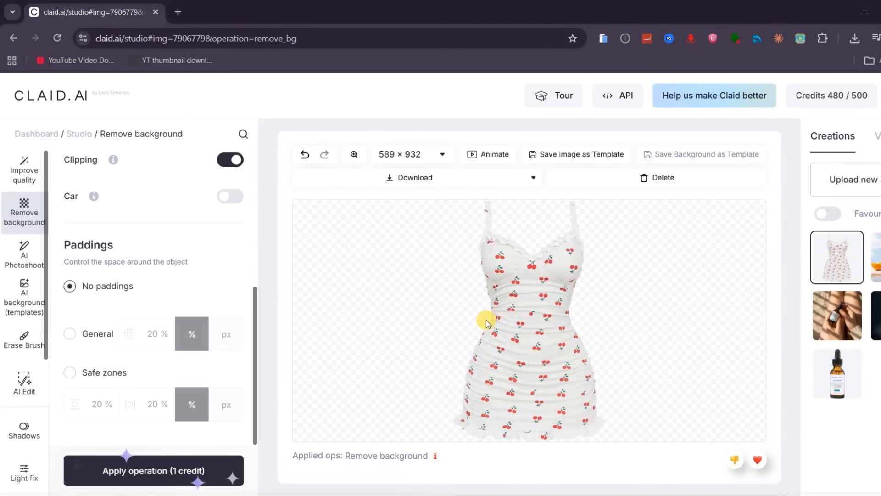
- Open AI Photoshoot for the dress cutout, with a 9:16 aspect ratio and the Creative generation mode
click(11, 261)
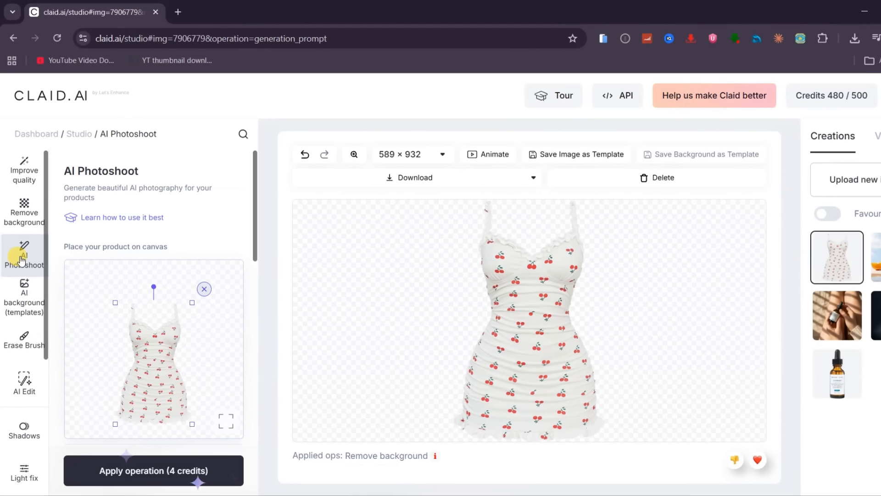
scroll(205, 248, down, 6)
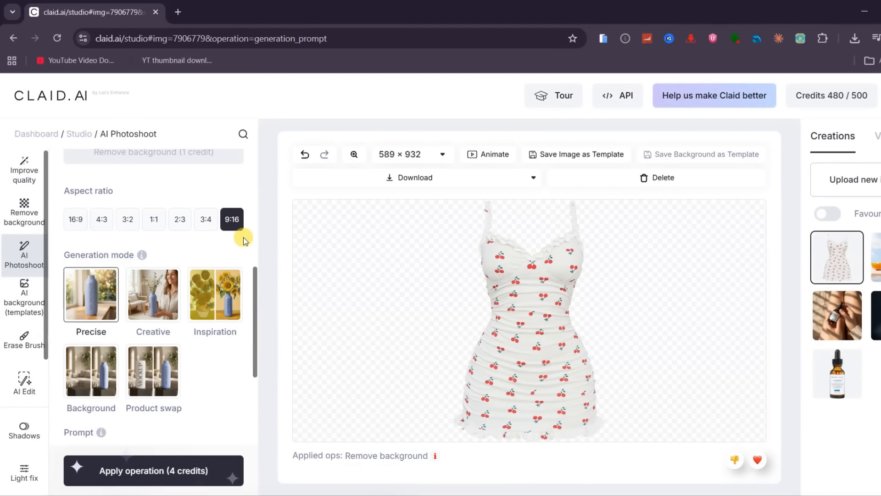
click(145, 298)
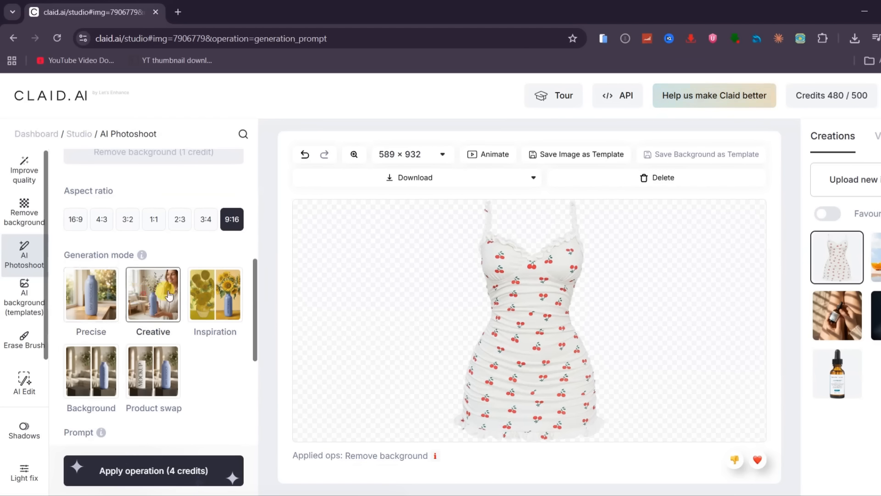
- Generate one 2K photoshoot image with the prompt "Female model standing in a living room looking directly into camera, natural indoor light, lifestyle fashion editorial"
scroll(142, 303, down, 2)
drag(139, 351, 67, 335)
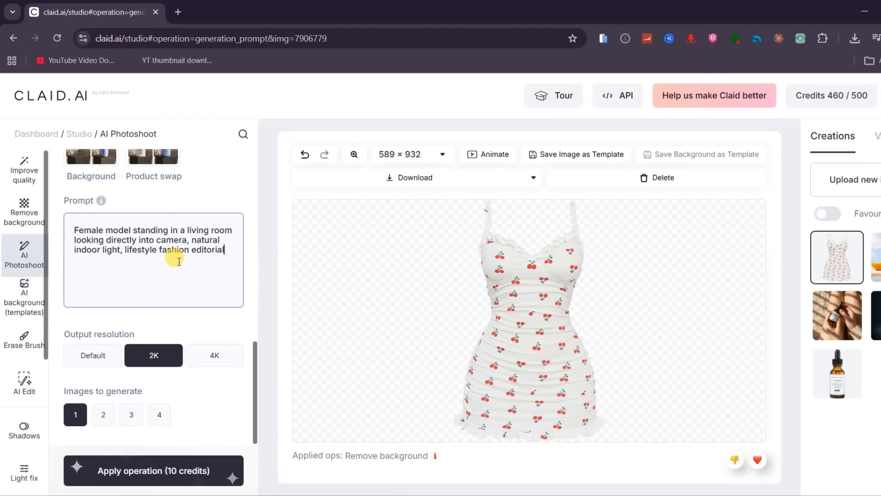
click(133, 468)
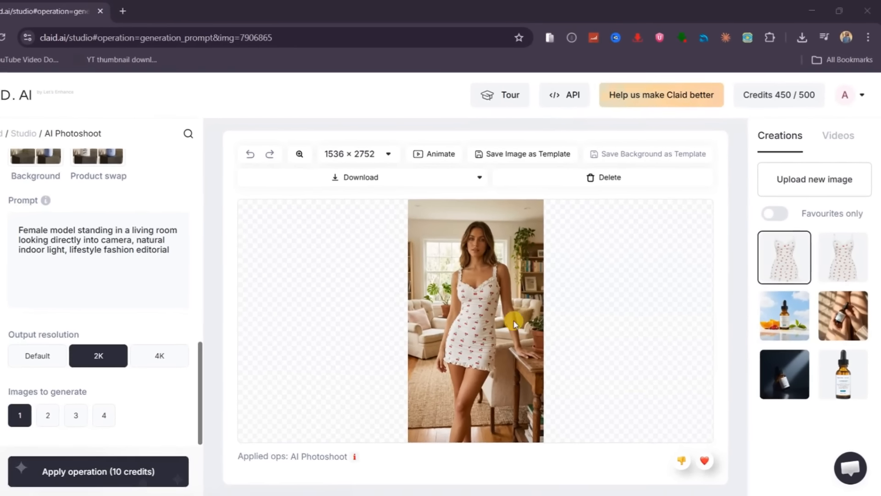
- Download the generated image of the model in the living room and open it in the image-to-video tool
click(355, 179)
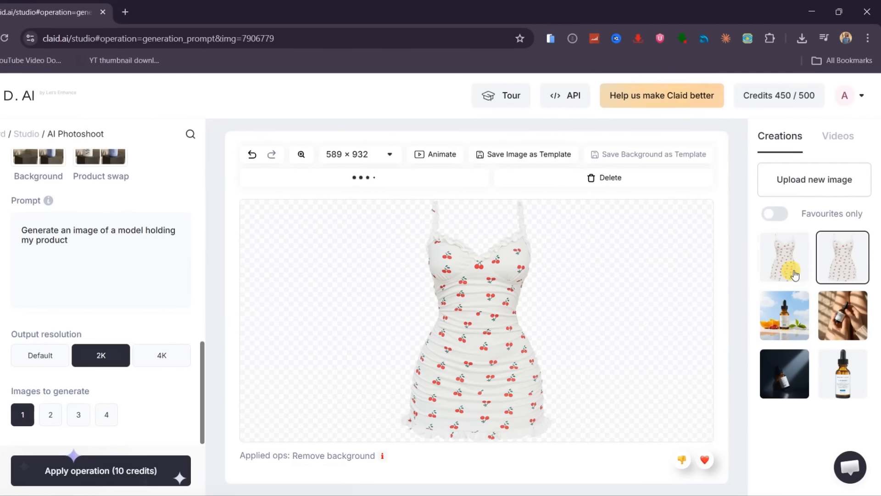
click(773, 270)
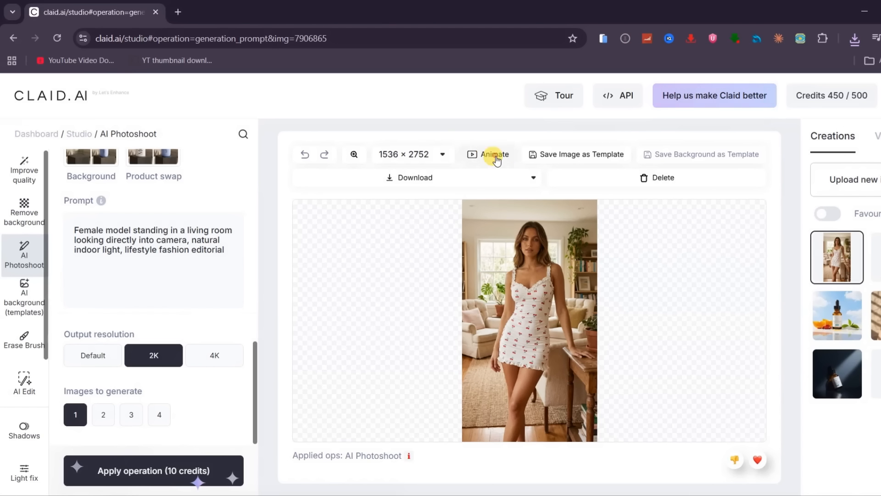
click(438, 153)
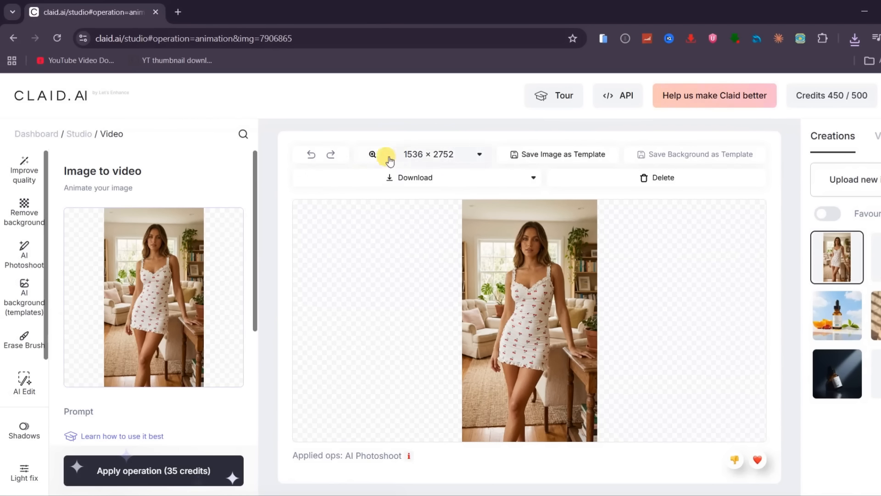
- Replace the animation prompt with the female model's runway walk toward the camera, hands on waist, 360-degree turn and smile over her shoulder
scroll(183, 307, down, 4)
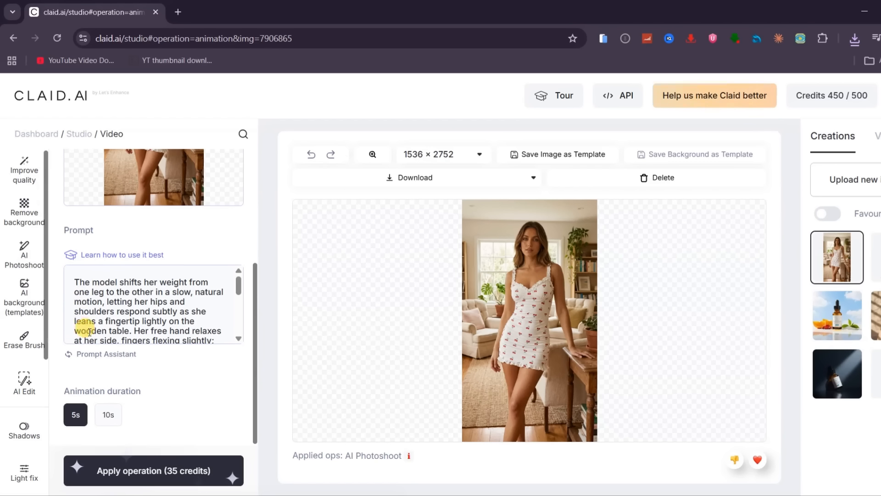
click(199, 288)
key(ctrl+a)
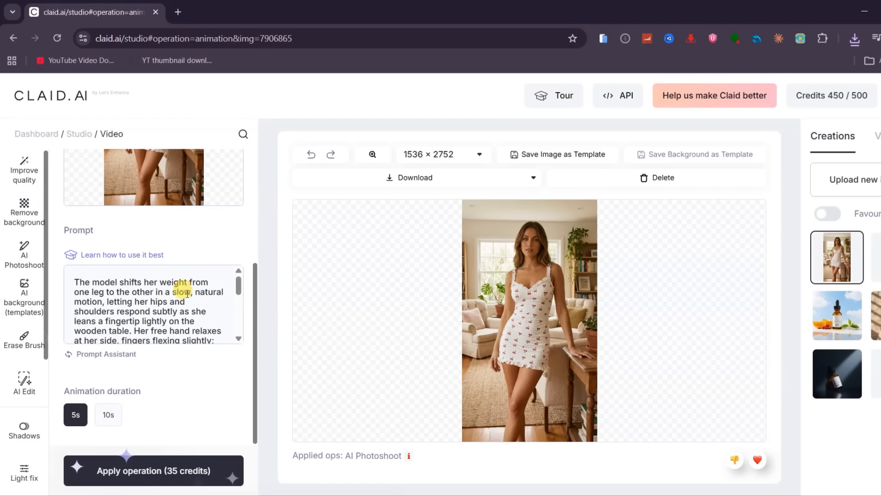
key(ctrl+v)
scroll(173, 308, up, 1)
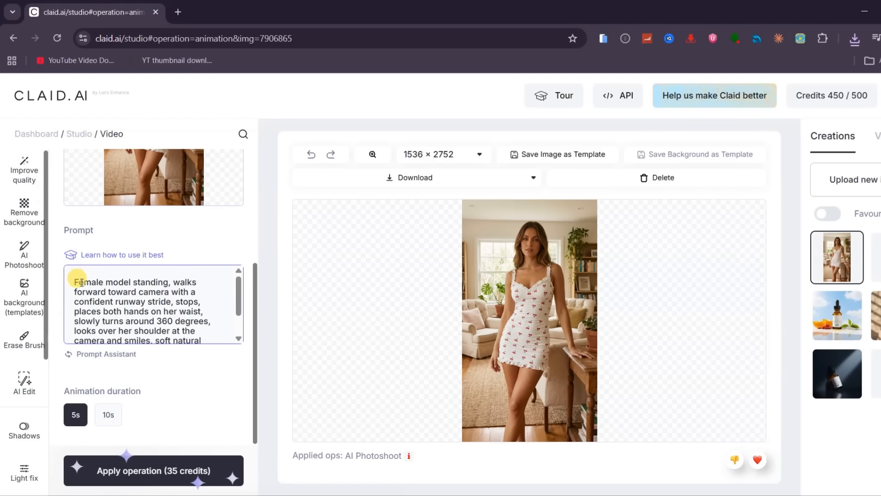
scroll(162, 299, down, 2)
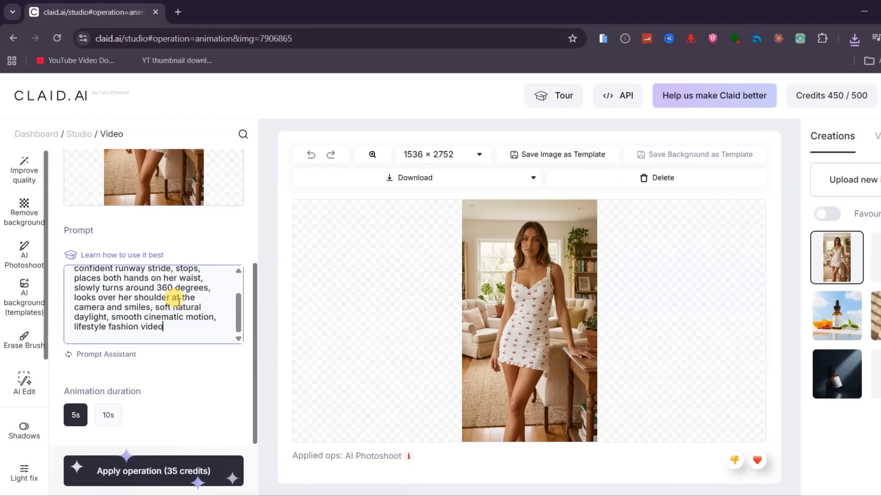
- Set the animation duration to 10s, generate the model video and open its preview
click(109, 414)
click(148, 471)
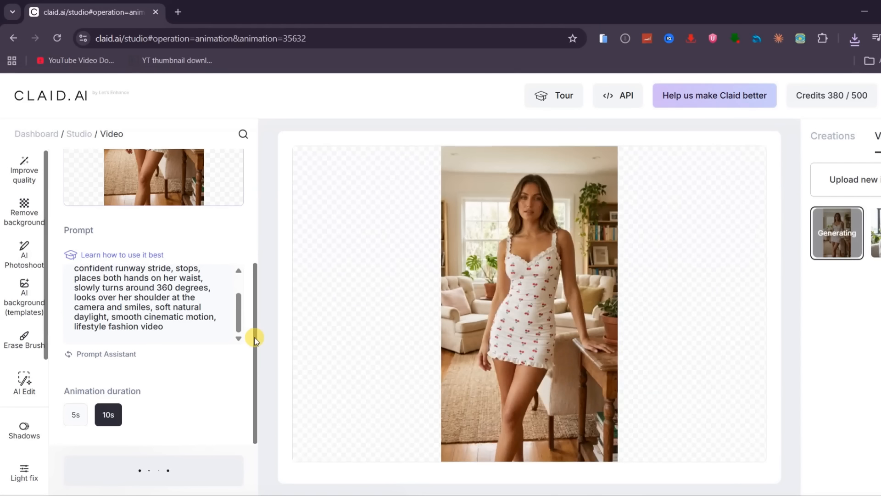
double_click(528, 298)
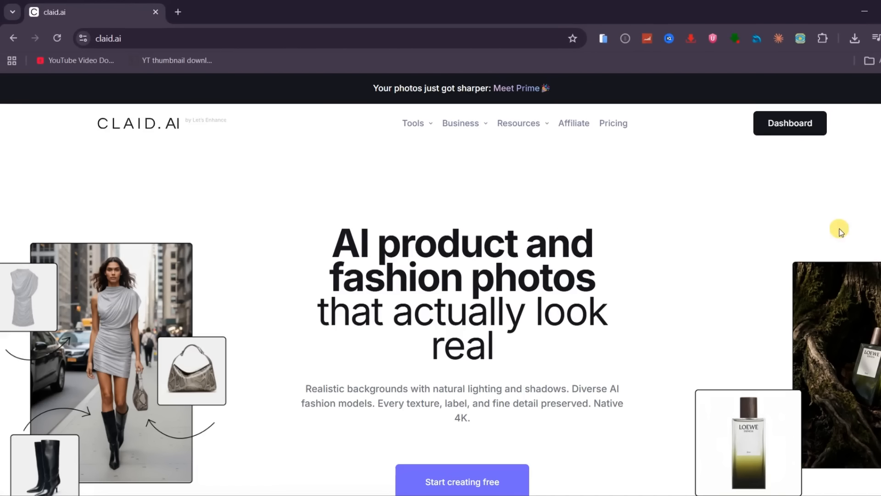
- Browse the Claid home page, reviewing its studio tools, product photography claims, customer stories and API benefits
scroll(844, 229, down, 5)
scroll(299, 249, down, 4)
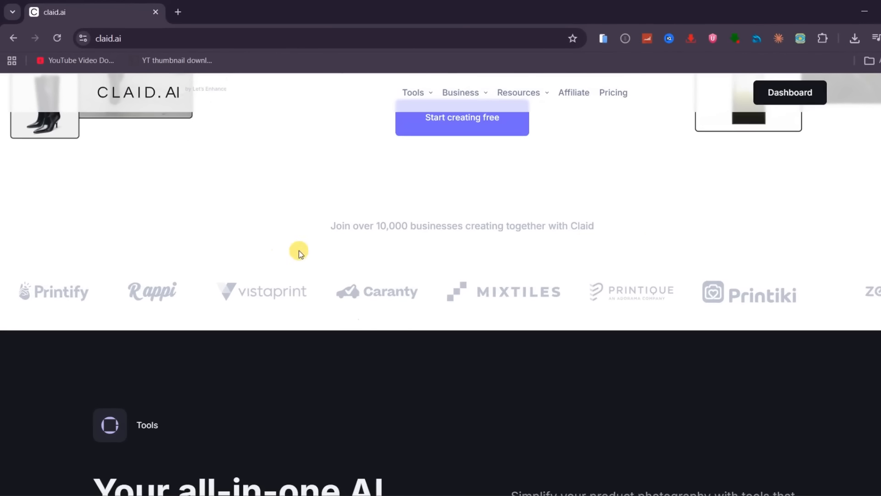
scroll(603, 258, down, 5)
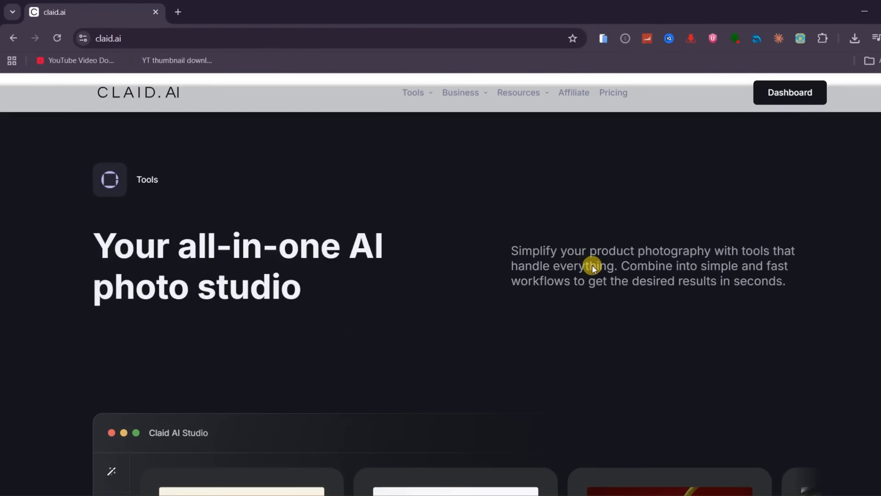
scroll(511, 249, down, 4)
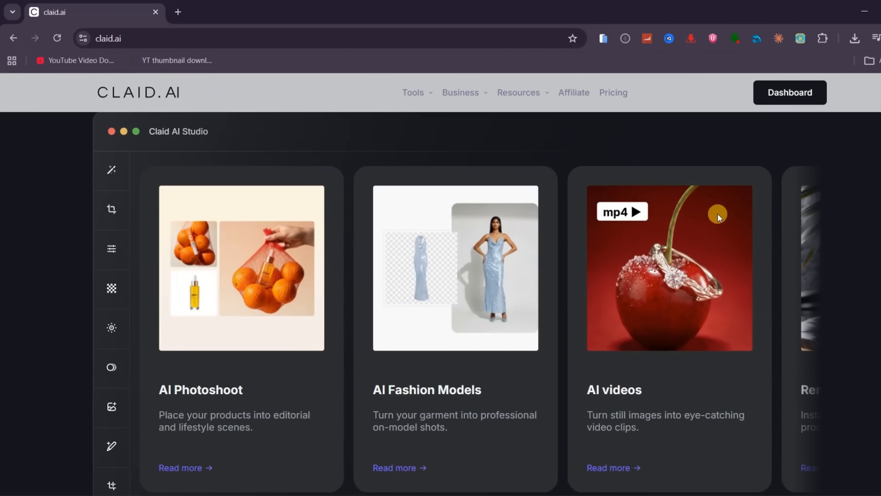
scroll(718, 213, down, 4)
scroll(236, 264, down, 1)
scroll(256, 278, down, 5)
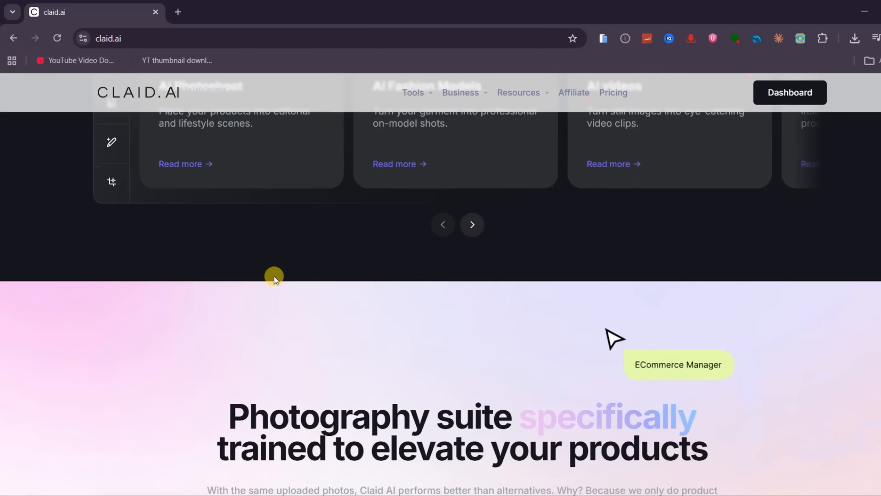
scroll(670, 229, down, 6)
scroll(668, 228, down, 4)
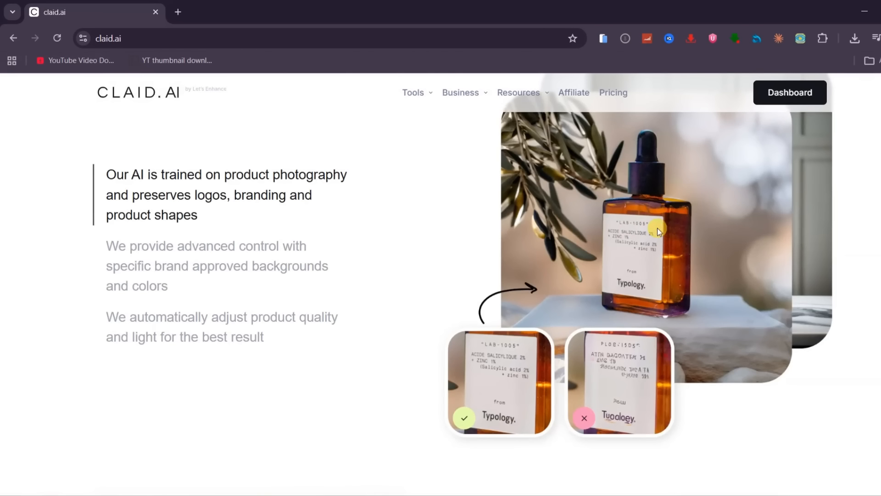
scroll(325, 323, down, 5)
scroll(732, 311, down, 3)
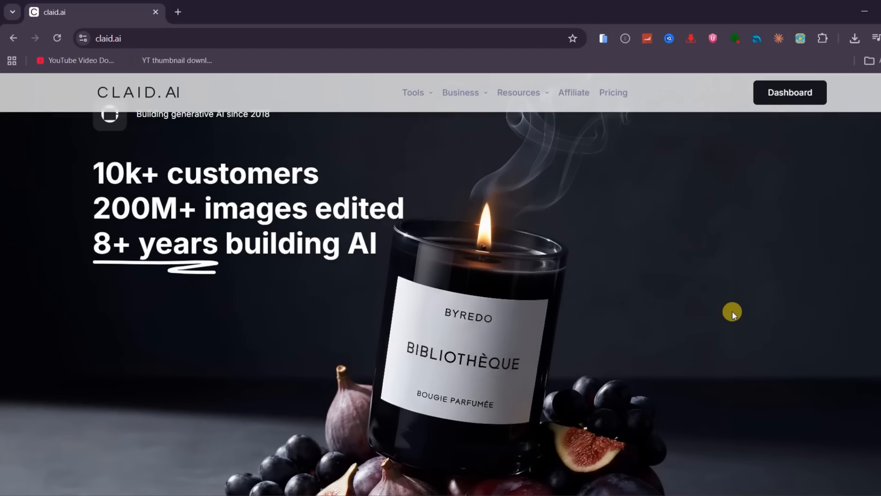
scroll(458, 317, down, 5)
scroll(566, 329, down, 5)
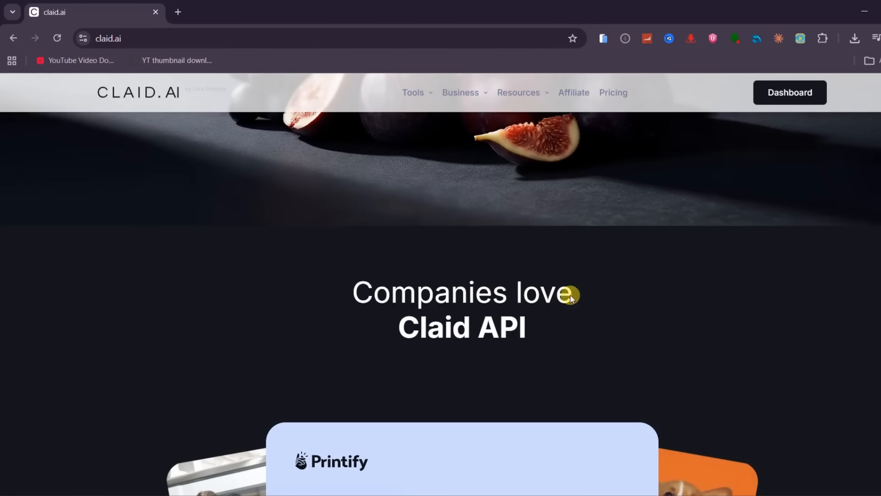
scroll(304, 266, down, 8)
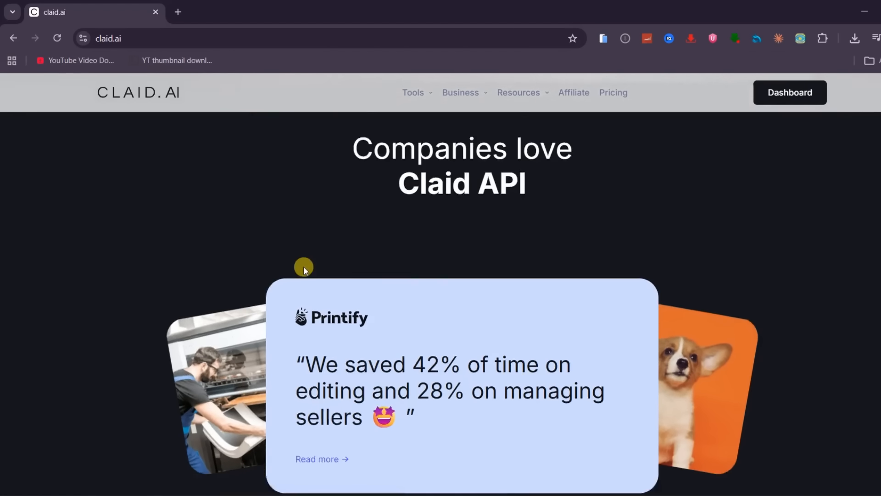
scroll(315, 275, down, 4)
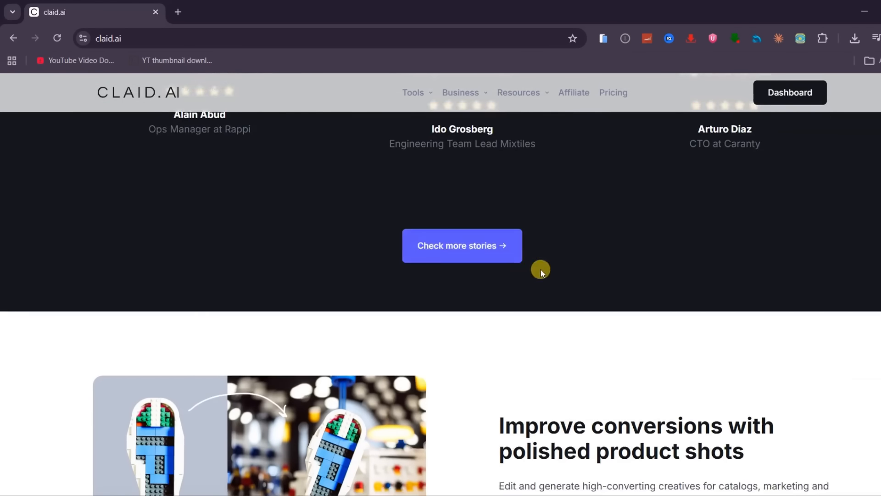
scroll(291, 275, down, 6)
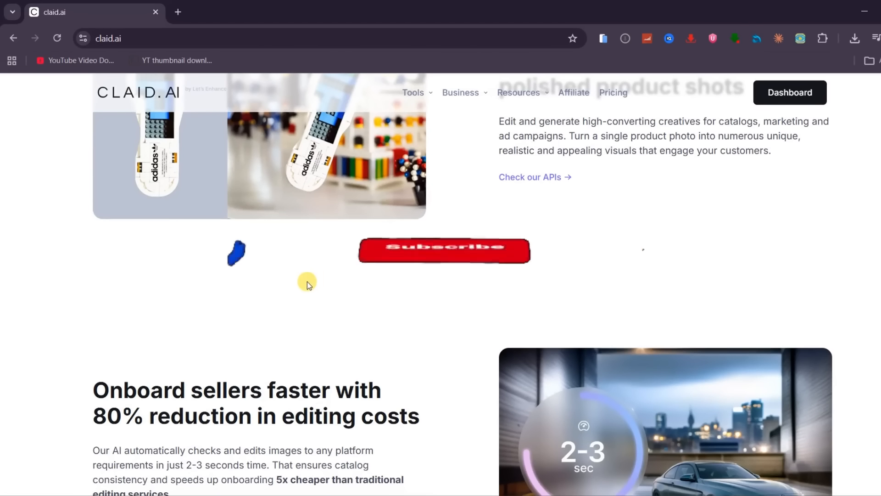
scroll(307, 282, down, 6)
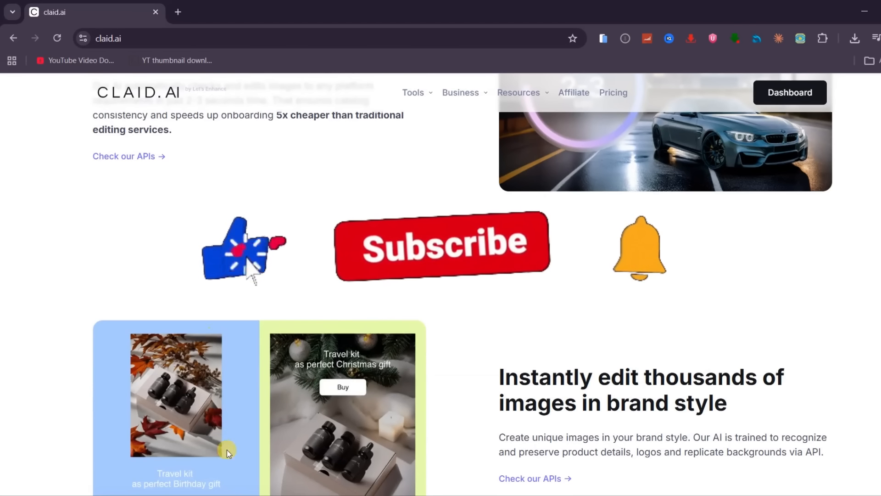